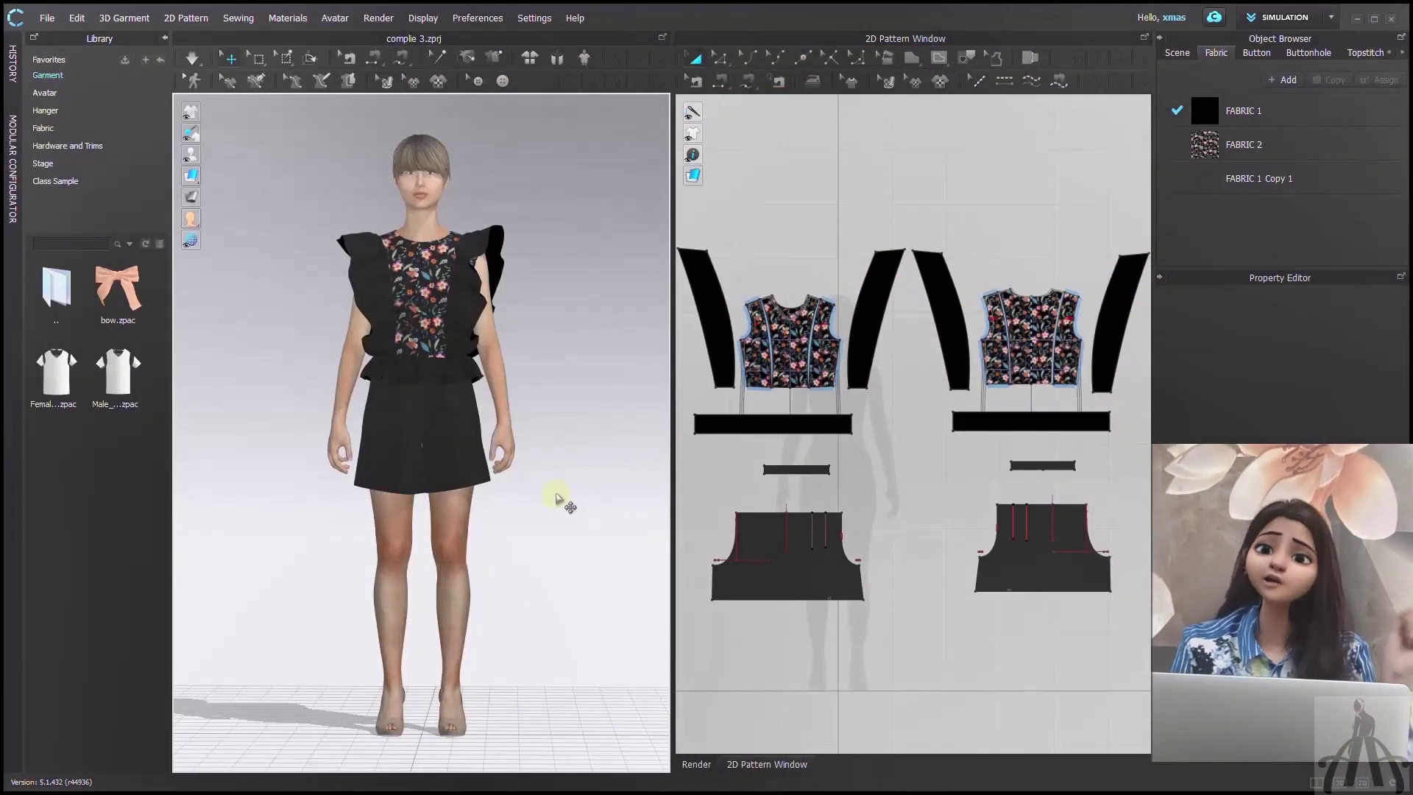
{"action": "right_click_drag", "start_coordinate": [574, 388], "coordinate": [523, 444]}
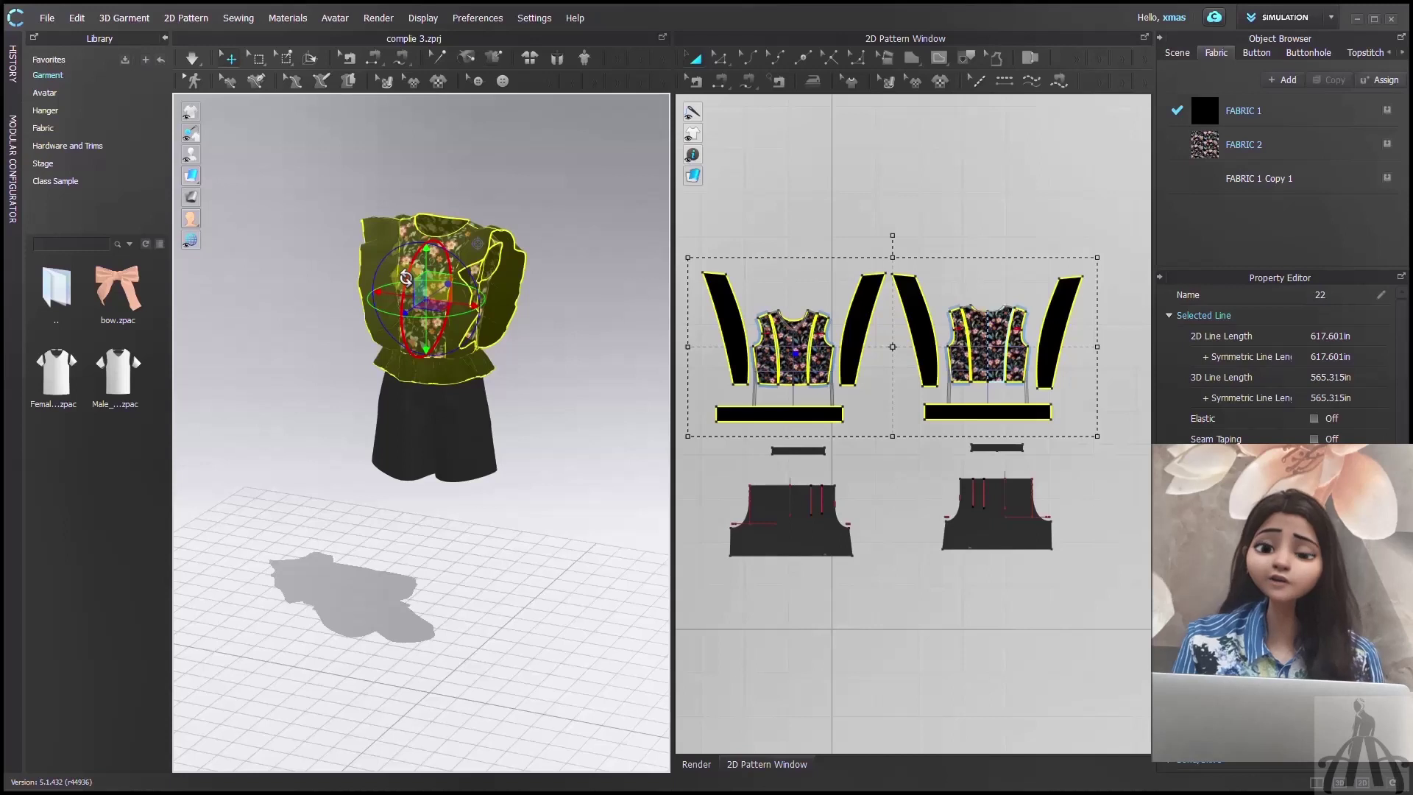
{"action": "mouse_move", "coordinate": [406, 278]}
{"action": "left_mouse_down"}
{"action": "mouse_move", "coordinate": [445, 238]}
{"action": "mouse_move", "coordinate": [391, 265]}
{"action": "left_mouse_up"}
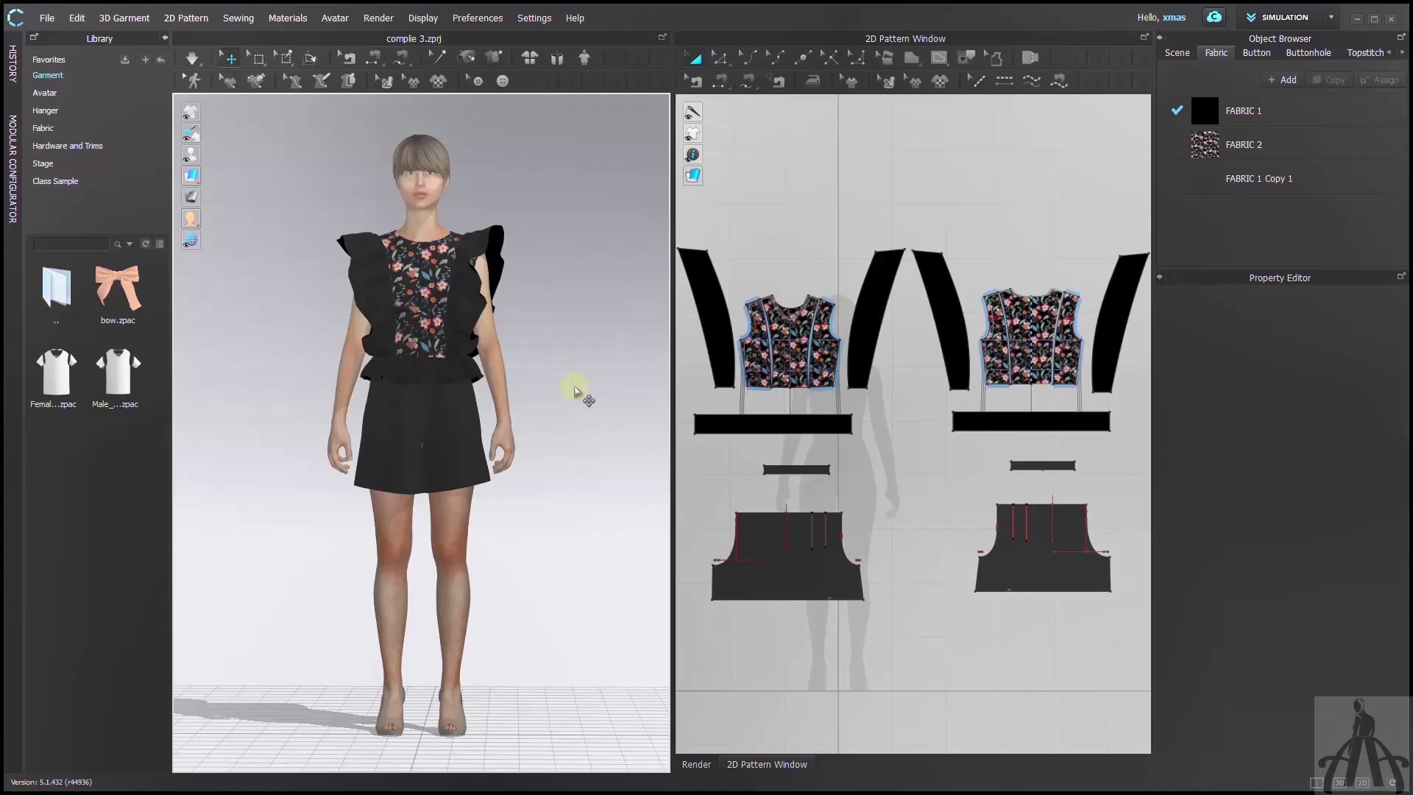
{"action": "right_click_drag", "start_coordinate": [575, 387], "coordinate": [574, 386]}
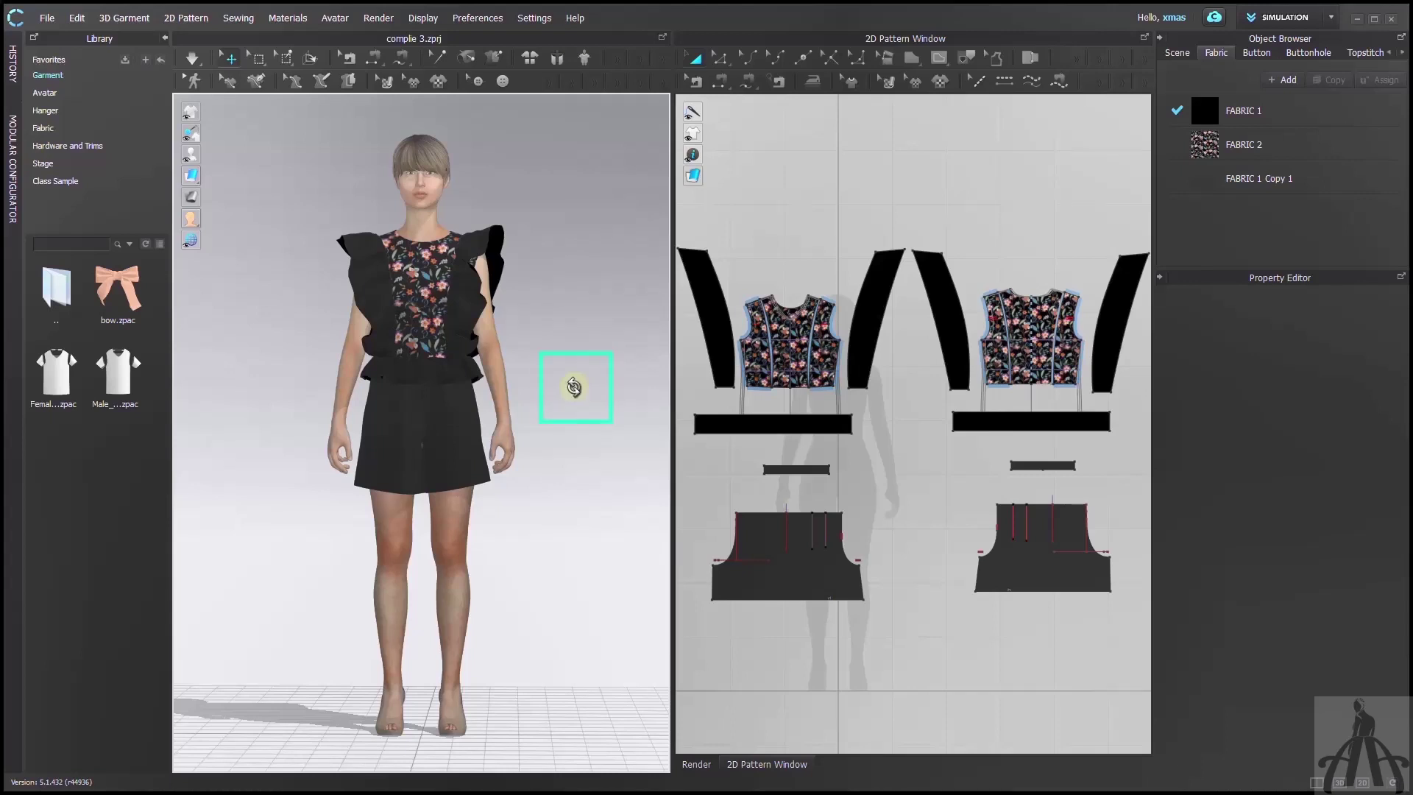
{"action": "right_click_drag", "start_coordinate": [574, 387], "coordinate": [577, 435]}
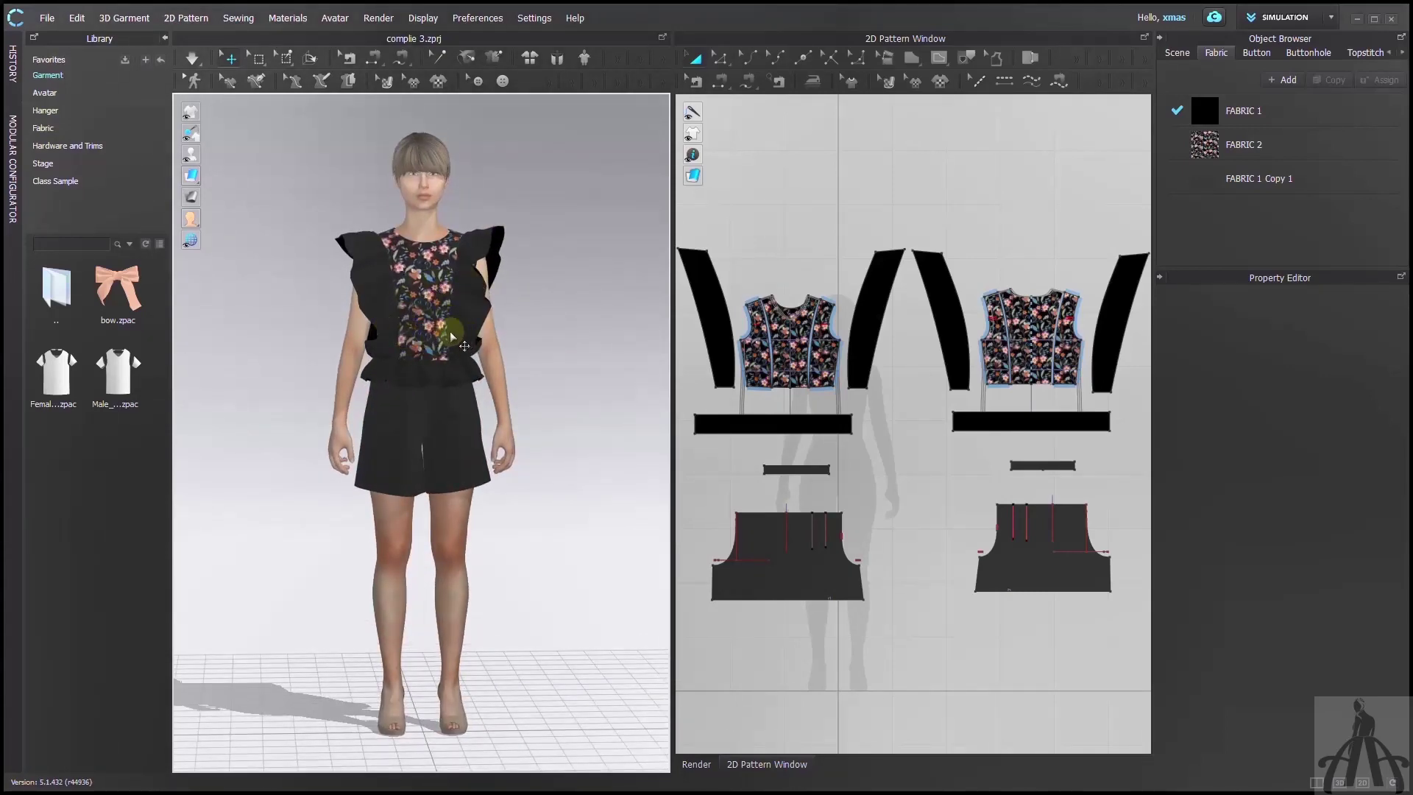
{"action": "mouse_move", "coordinate": [460, 335]}
{"action": "right_mouse_down"}
{"action": "mouse_move", "coordinate": [537, 373]}
{"action": "mouse_move", "coordinate": [205, 385]}
{"action": "mouse_move", "coordinate": [140, 432]}
{"action": "mouse_move", "coordinate": [574, 448]}
{"action": "mouse_move", "coordinate": [523, 442]}
{"action": "mouse_move", "coordinate": [527, 521]}
{"action": "mouse_move", "coordinate": [457, 335]}
{"action": "right_mouse_up"}
Select all the pattern pieces of the floral top and its ruffles, and bring up their gizmo on the 3D garment.
{"action": "left_click", "coordinate": [791, 375]}
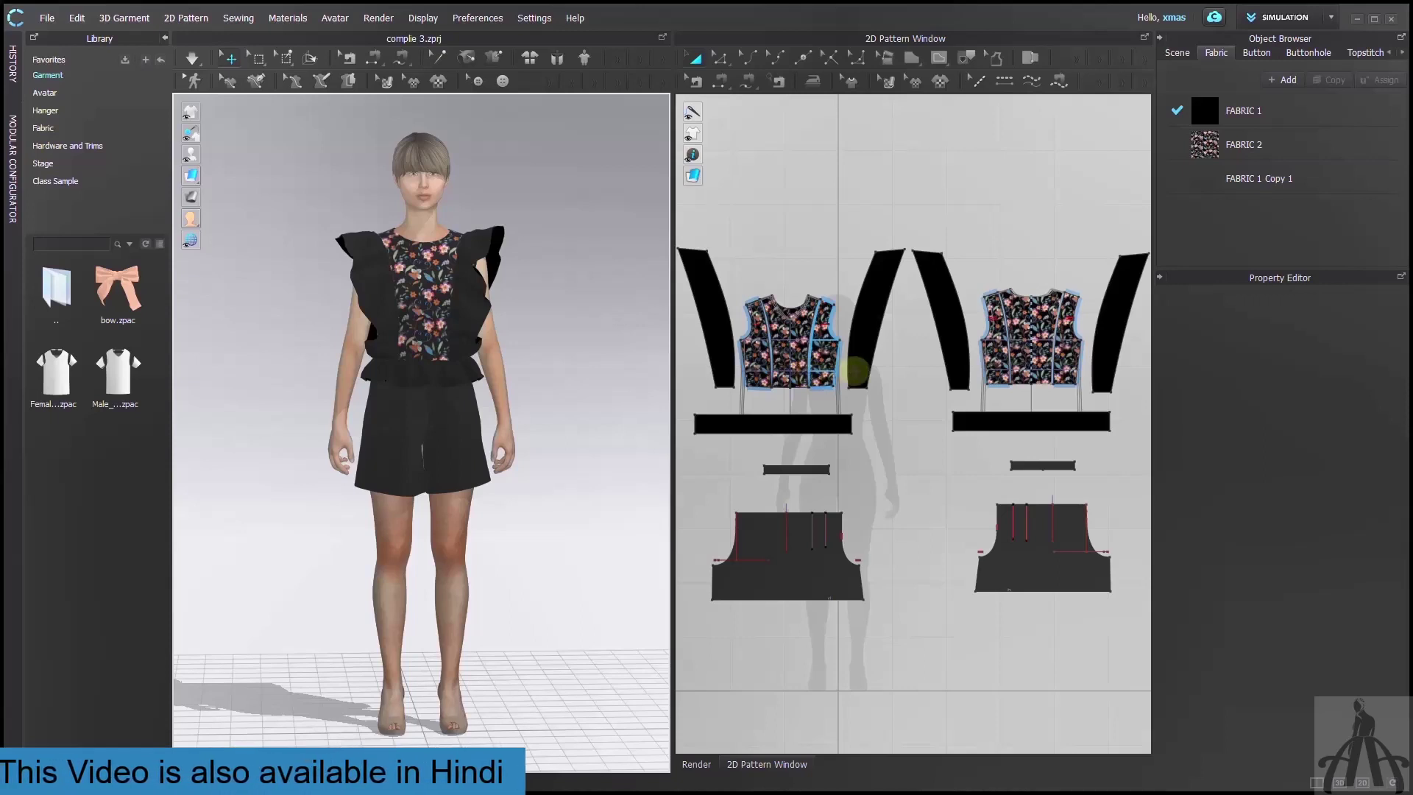
{"action": "scroll", "coordinate": [846, 372], "scroll_direction": "down", "scroll_amount": 2}
{"action": "left_click_drag", "start_coordinate": [684, 239], "coordinate": [1040, 400]}
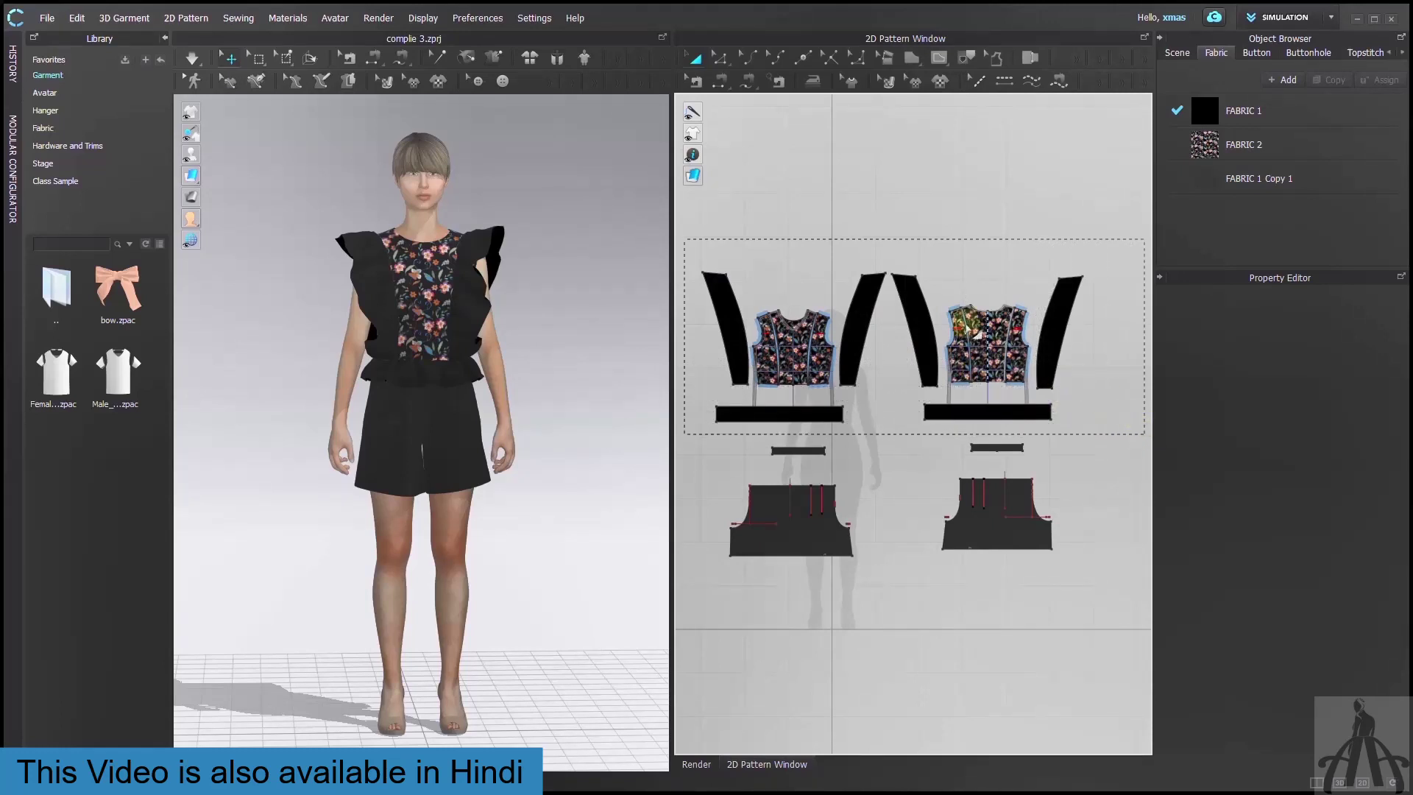
{"action": "left_click_drag", "start_coordinate": [726, 263], "coordinate": [724, 267]}
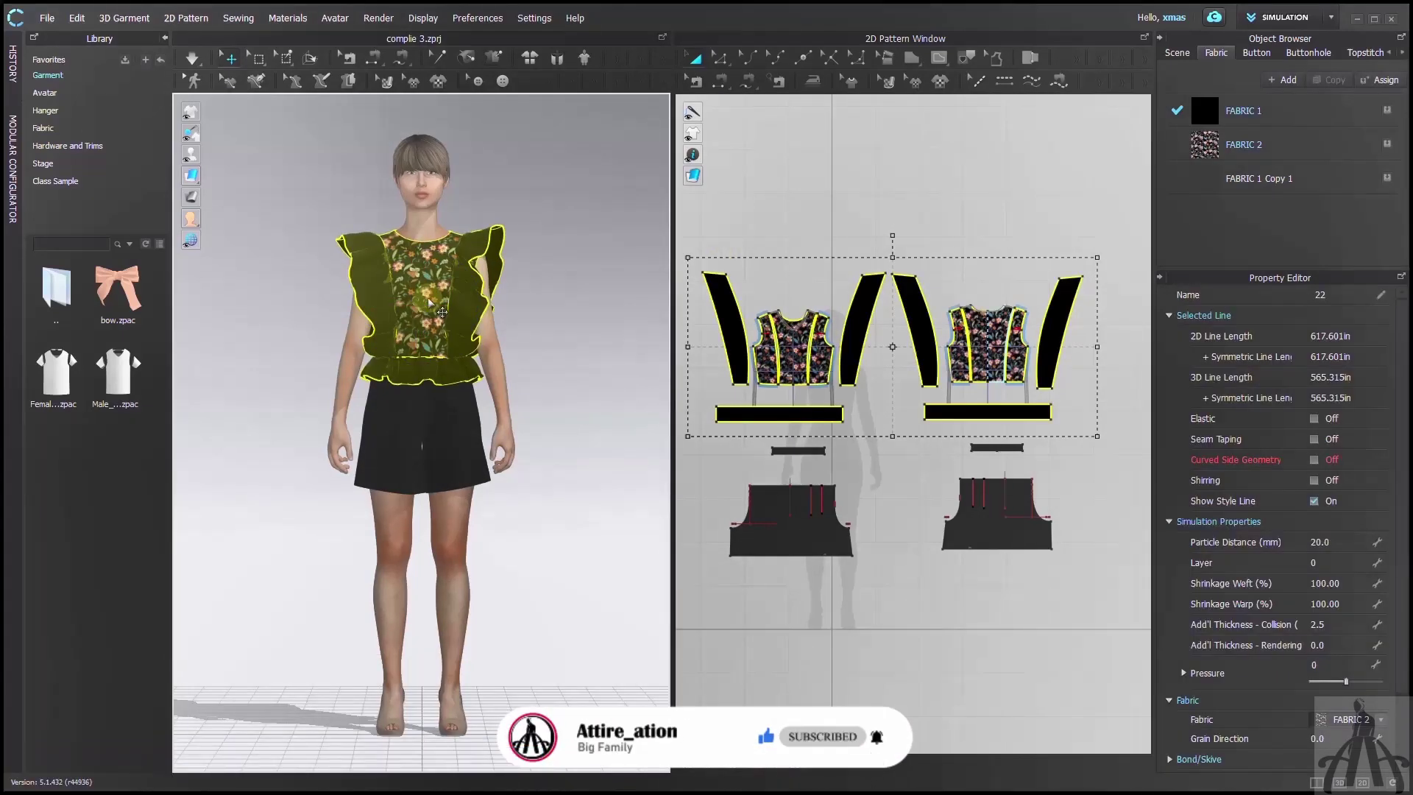
{"action": "left_click", "coordinate": [427, 300]}
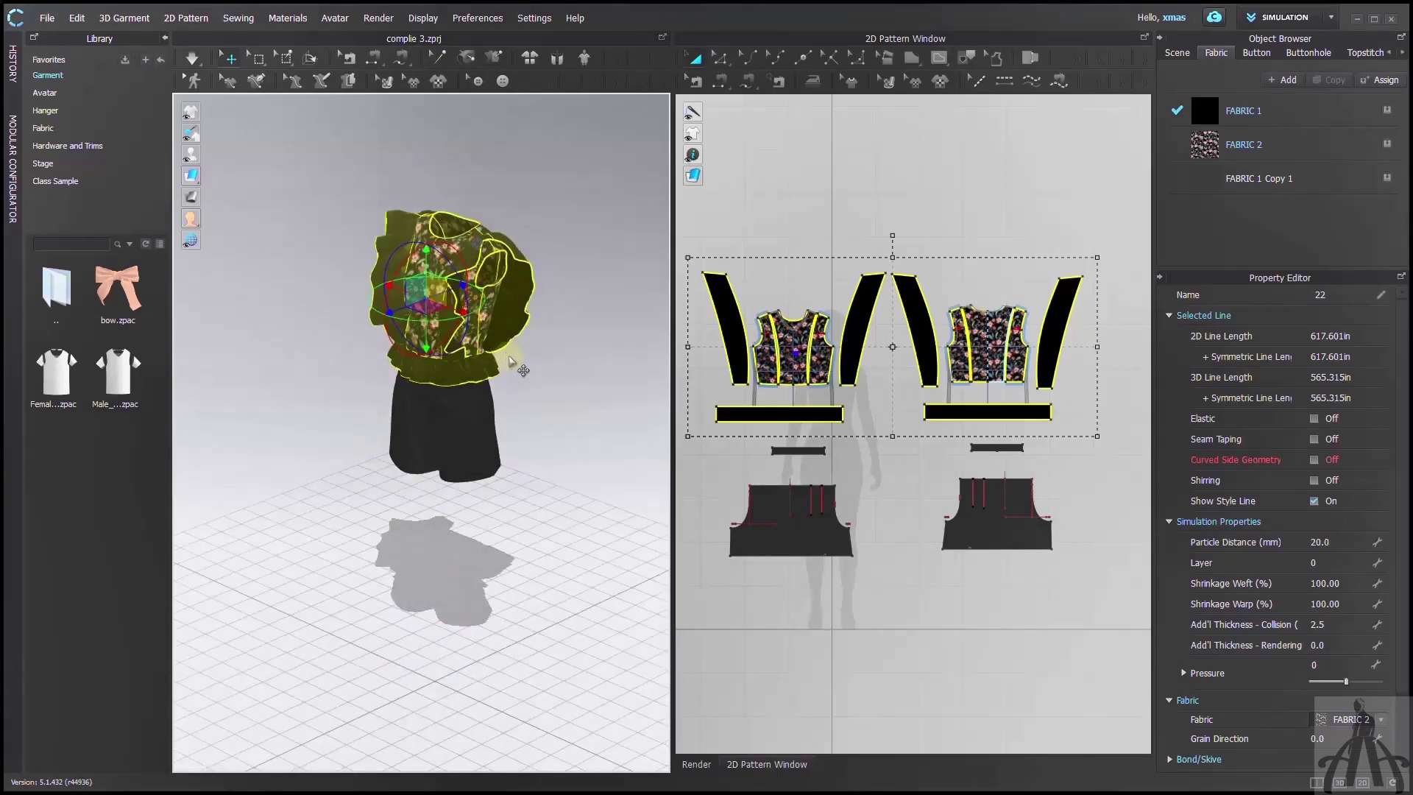
Try rotating the selected top and moving it away from the shorts with the 3D gizmo.
{"action": "right_click_drag", "start_coordinate": [511, 359], "coordinate": [545, 350]}
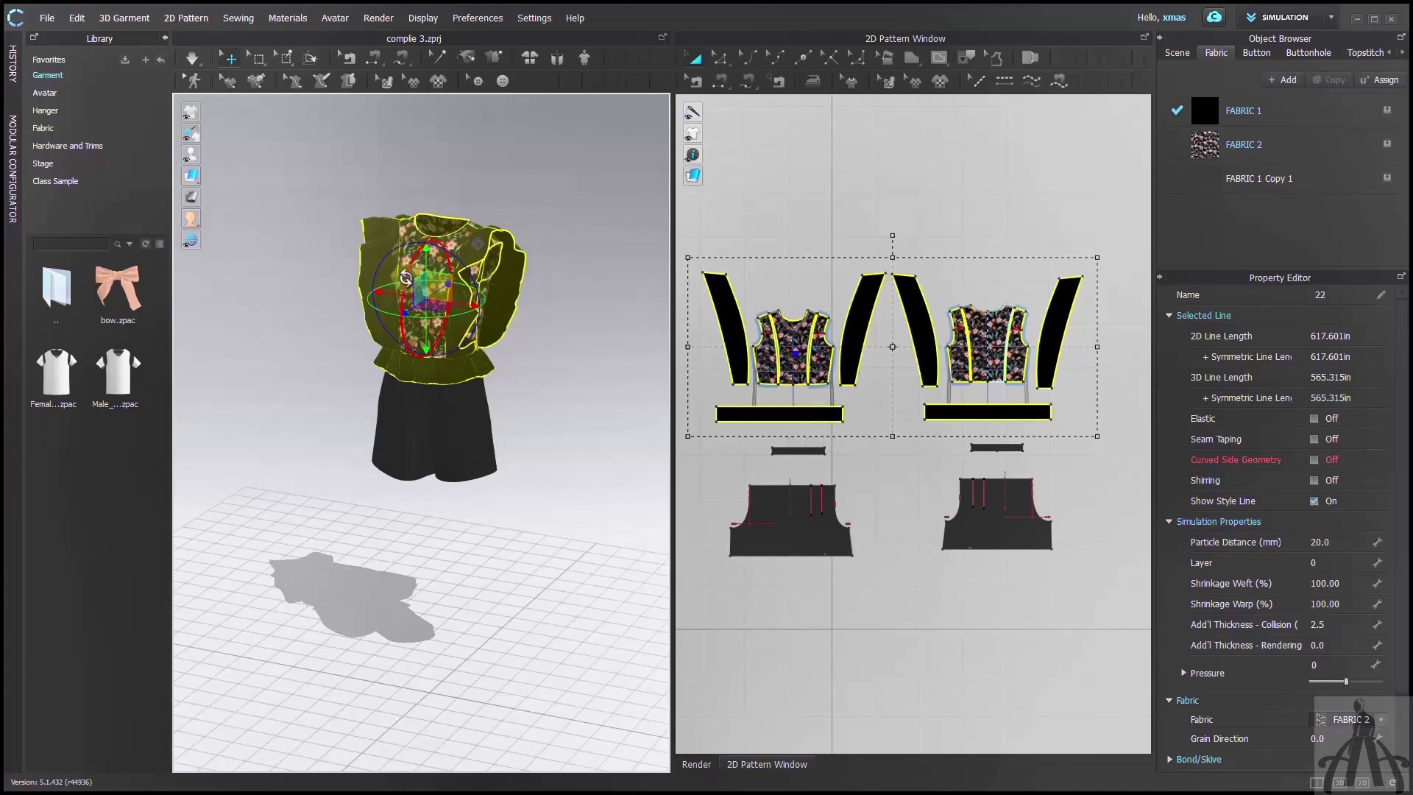
{"action": "mouse_move", "coordinate": [407, 275]}
{"action": "left_mouse_down"}
{"action": "mouse_move", "coordinate": [444, 240]}
{"action": "mouse_move", "coordinate": [390, 267]}
{"action": "left_mouse_up"}
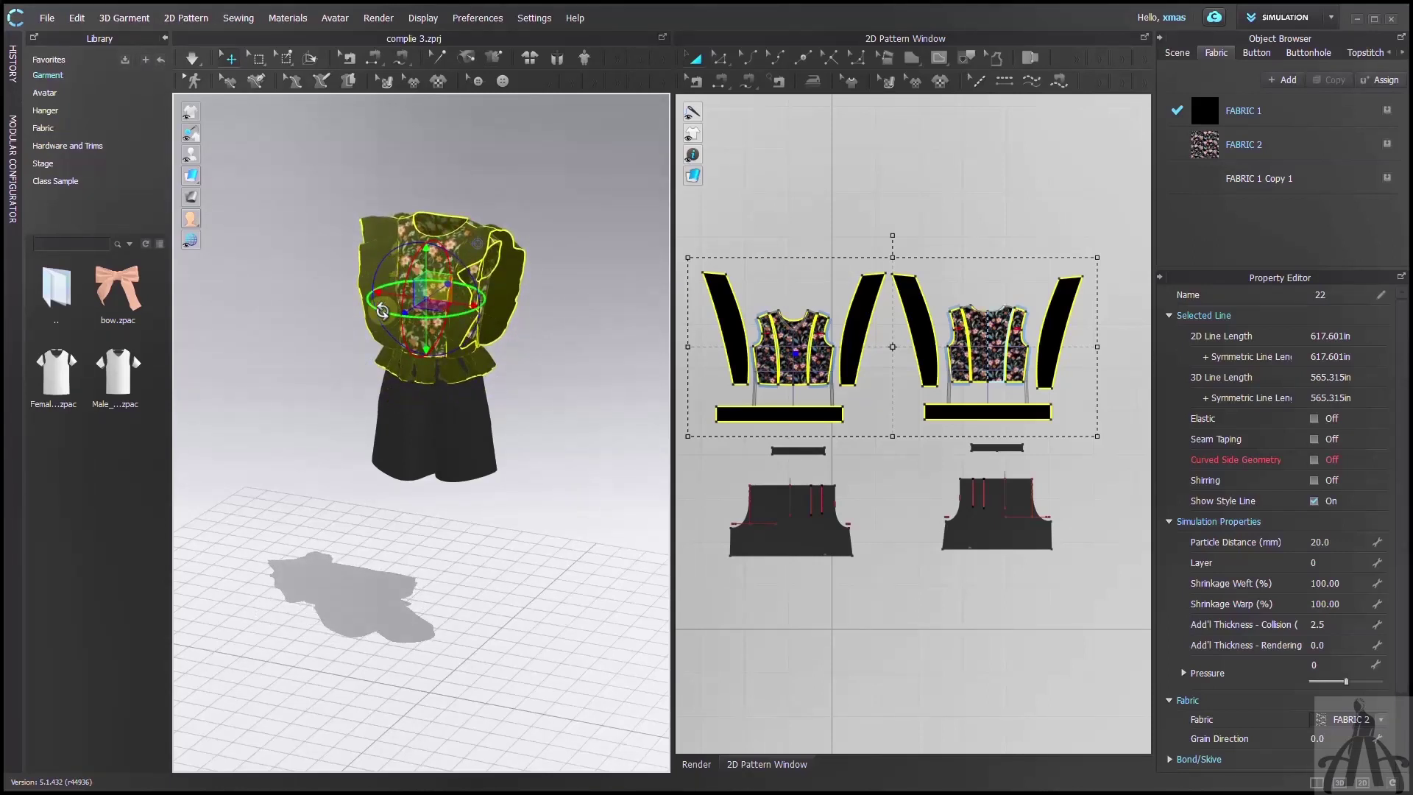
{"action": "left_click_drag", "start_coordinate": [427, 322], "coordinate": [266, 242]}
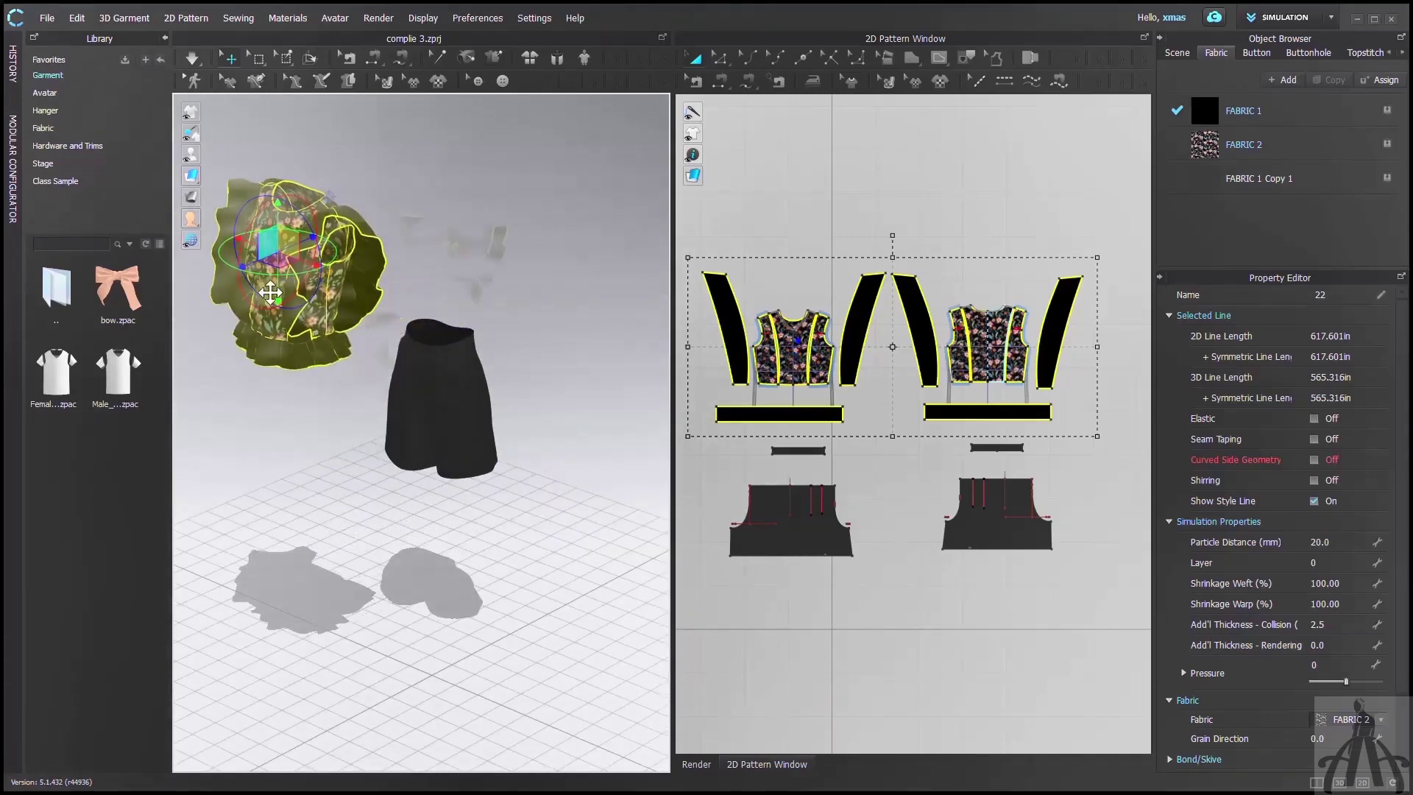
{"action": "key", "text": "2"}
{"action": "mouse_move", "coordinate": [452, 290]}
{"action": "left_mouse_down"}
{"action": "mouse_move", "coordinate": [517, 283]}
{"action": "mouse_move", "coordinate": [458, 298]}
{"action": "left_mouse_up"}
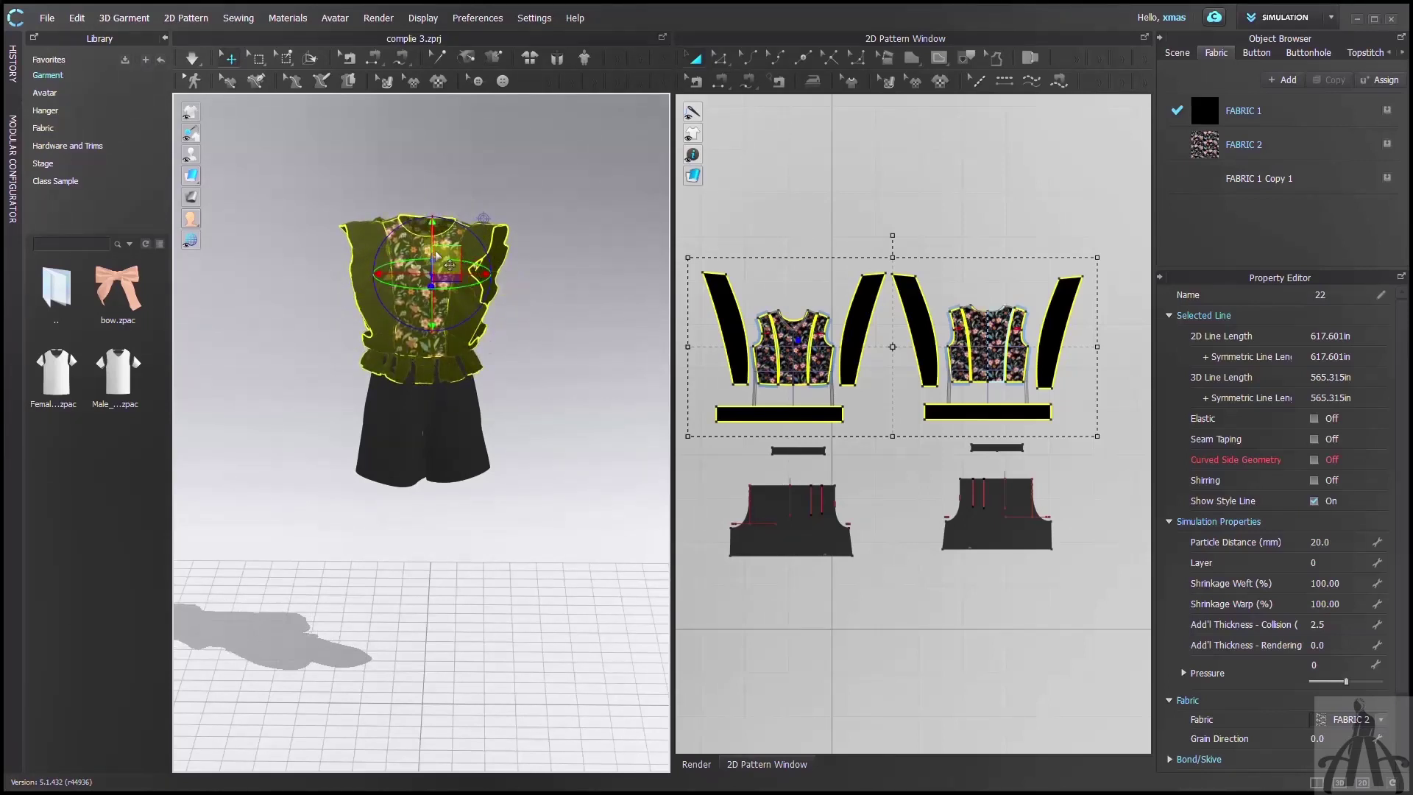
Show the avatar, shift the selected top vertically into place over its torso, and simulate the garment.
{"action": "right_click_drag", "start_coordinate": [521, 349], "coordinate": [491, 326]}
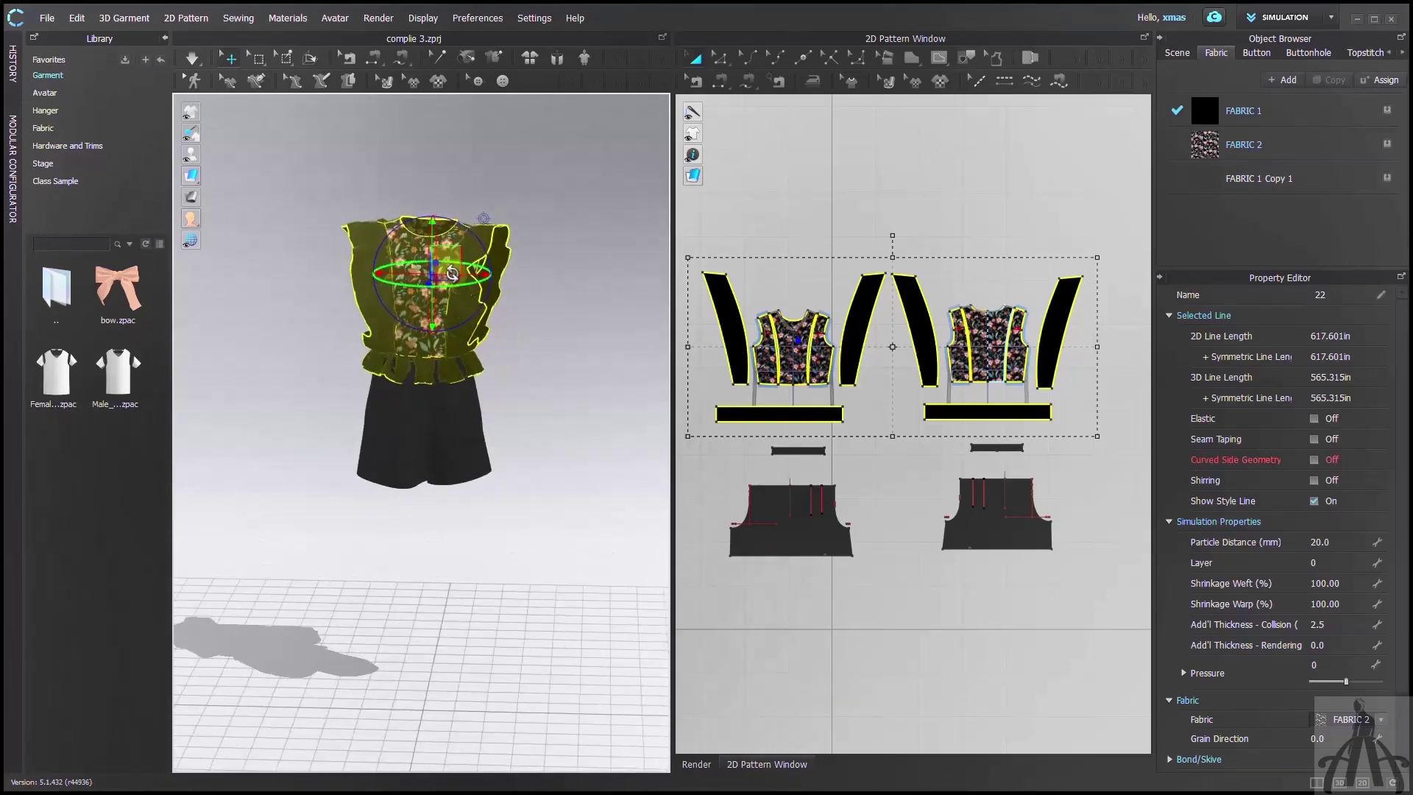
{"action": "left_click_drag", "start_coordinate": [456, 259], "coordinate": [455, 190]}
{"action": "key", "text": "shift+a"}
{"action": "right_click_drag", "start_coordinate": [516, 335], "coordinate": [434, 335]}
{"action": "left_click_drag", "start_coordinate": [385, 199], "coordinate": [385, 246]}
{"action": "right_click_drag", "start_coordinate": [479, 337], "coordinate": [523, 306]}
{"action": "key", "text": "space"}
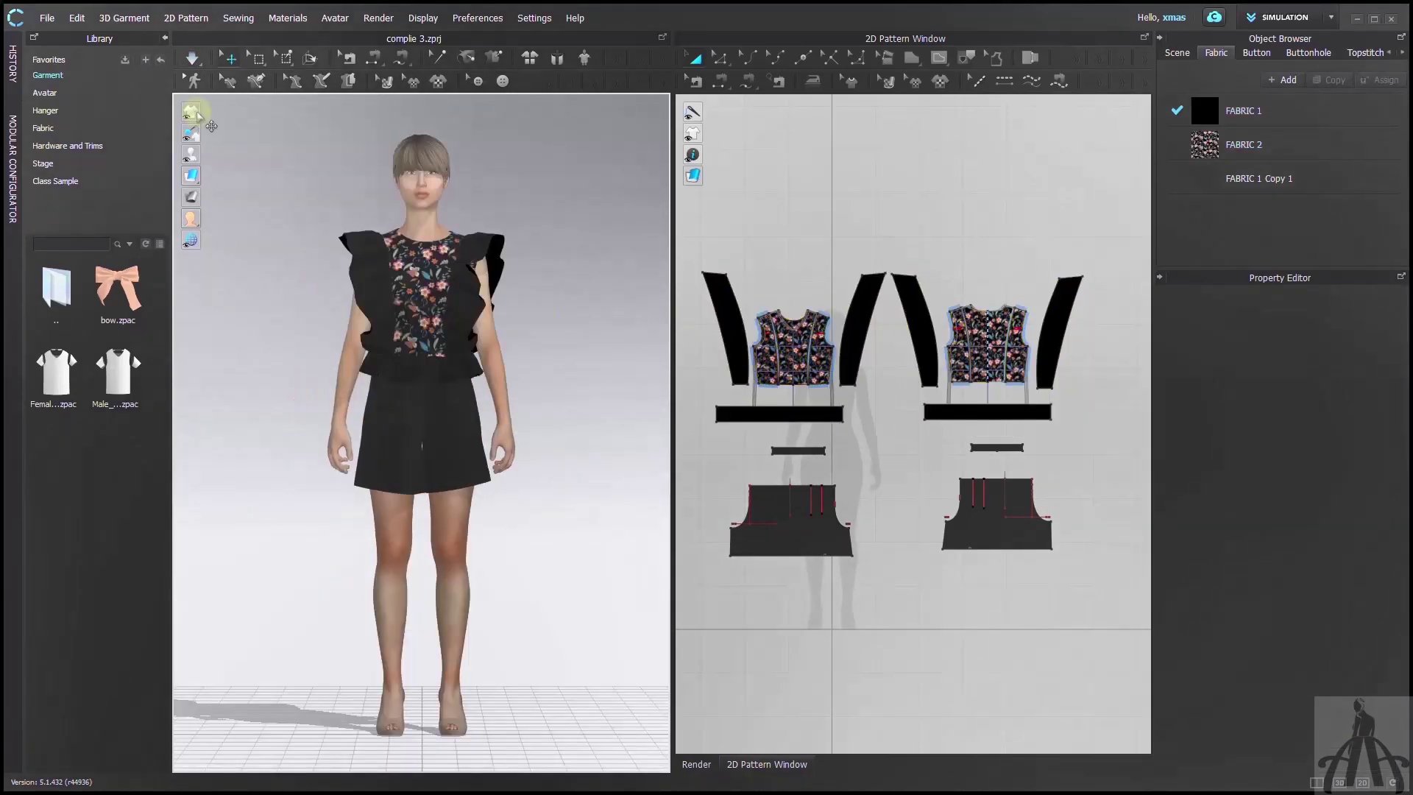
Hide the garment and select the avatar's body mesh in the 3D view.
{"action": "left_click", "coordinate": [192, 112]}
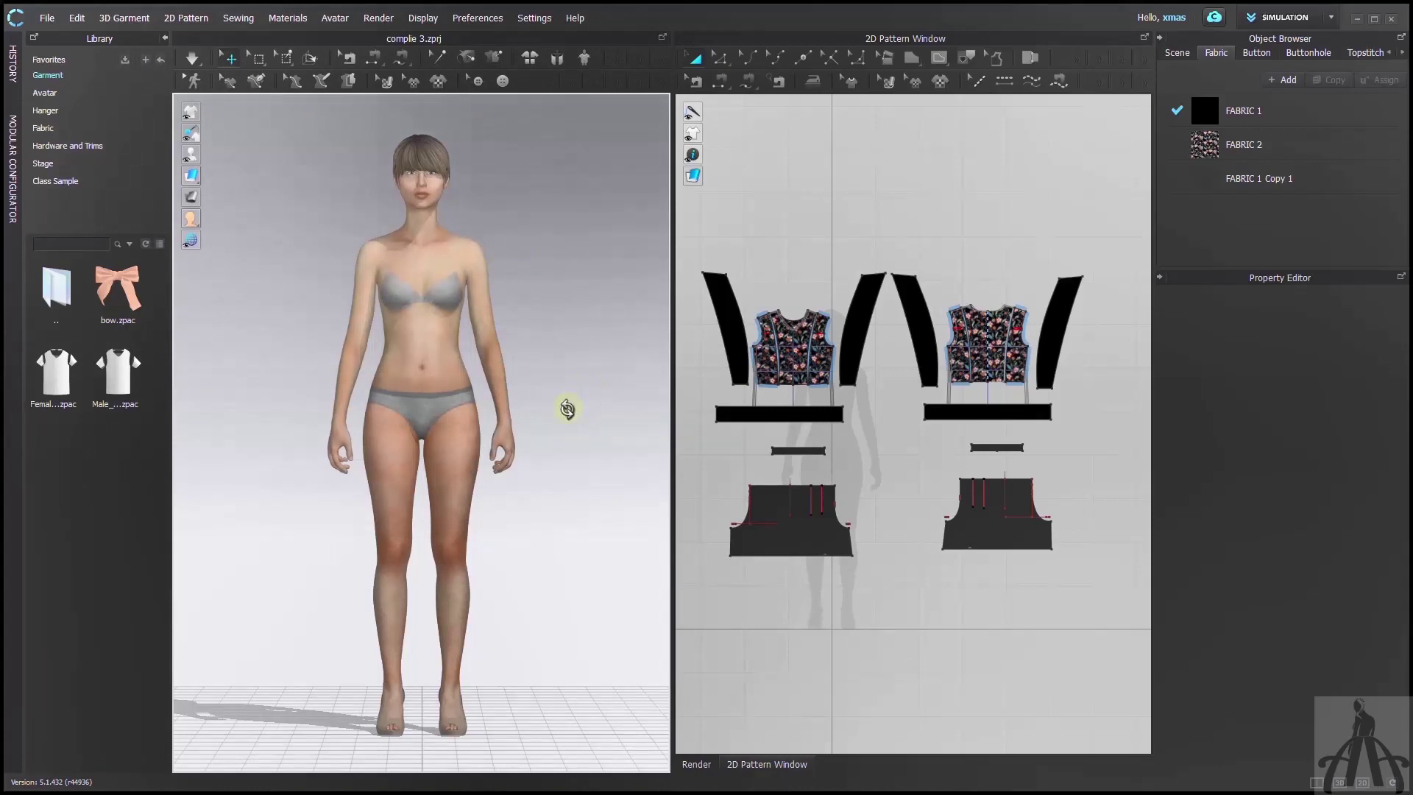
{"action": "right_click_drag", "start_coordinate": [566, 408], "coordinate": [562, 413]}
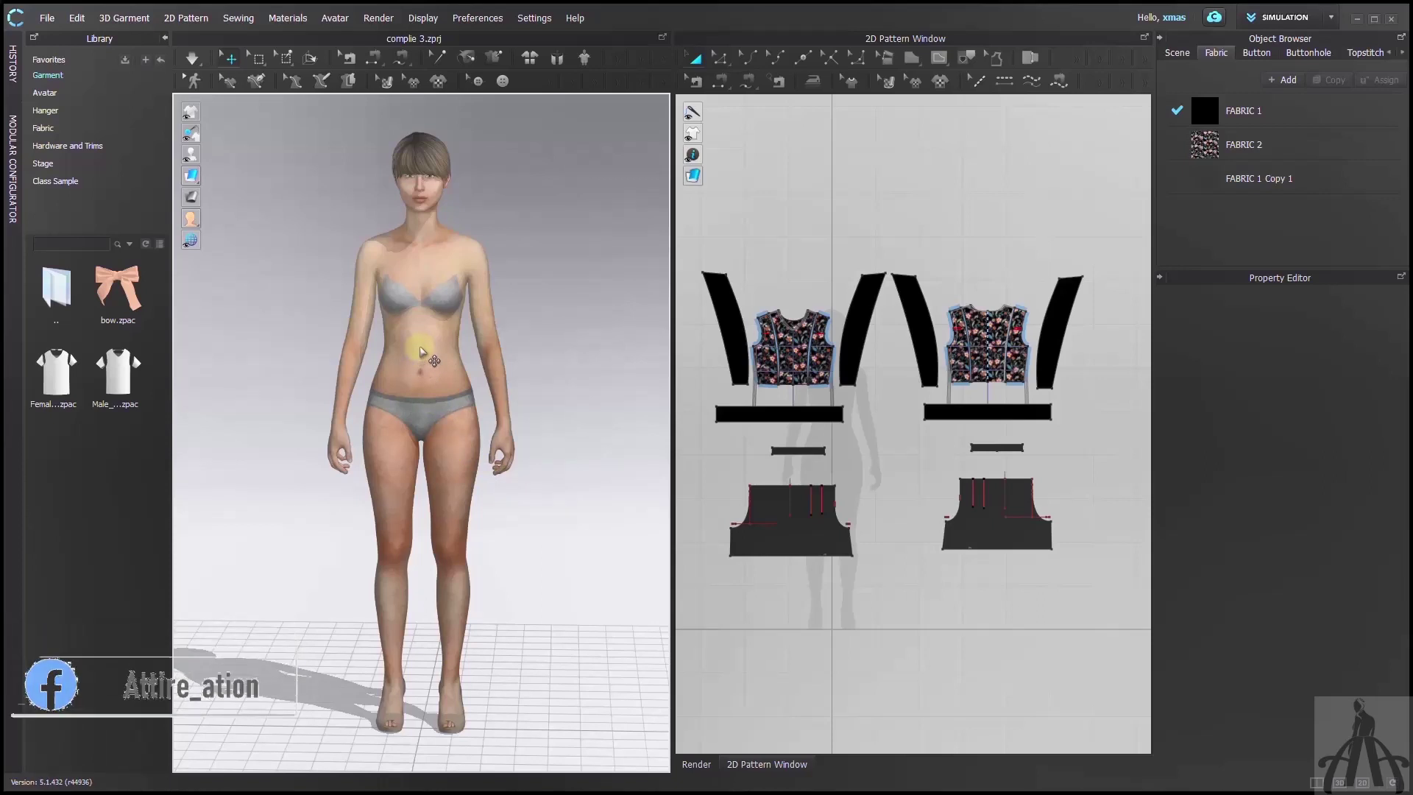
{"action": "left_click", "coordinate": [459, 325]}
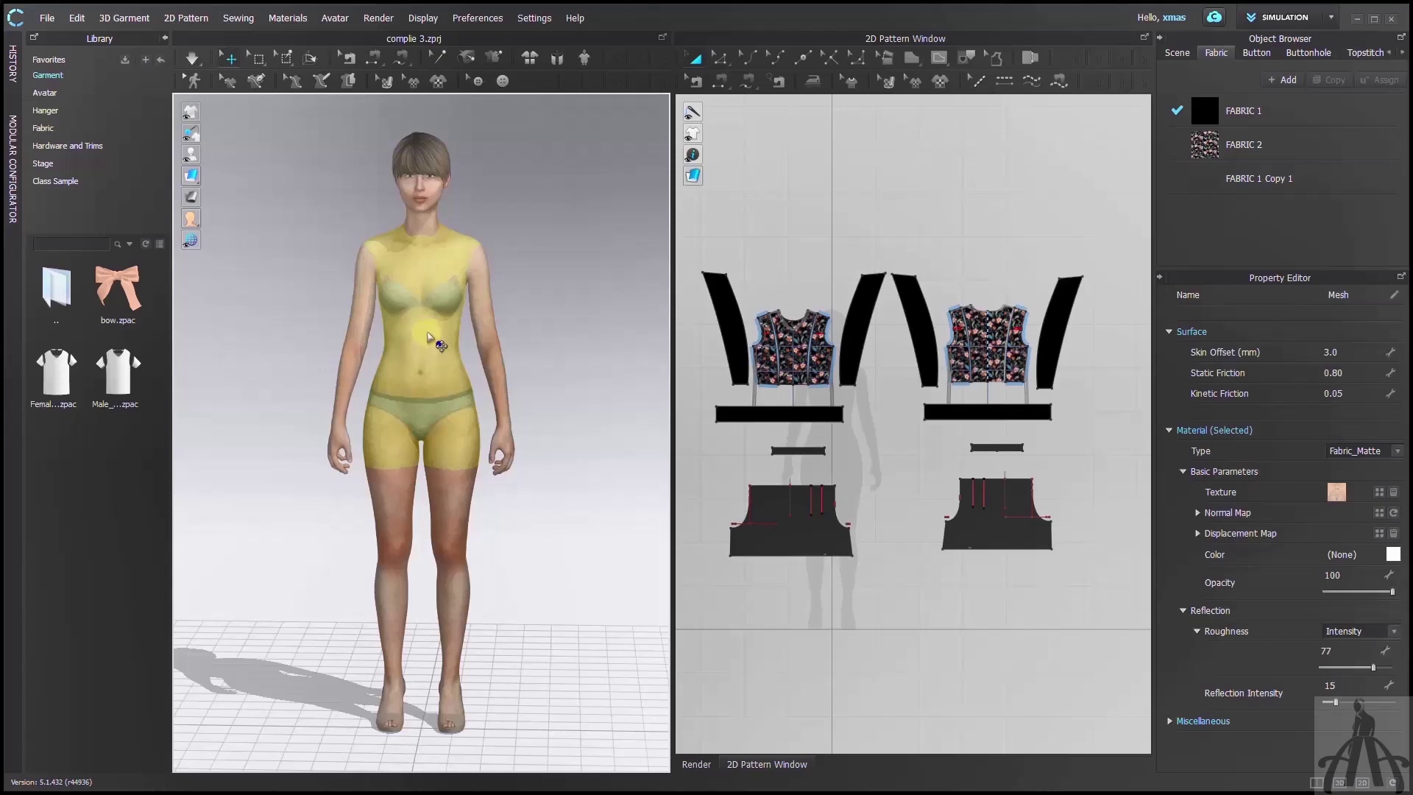
{"action": "left_click", "coordinate": [426, 332]}
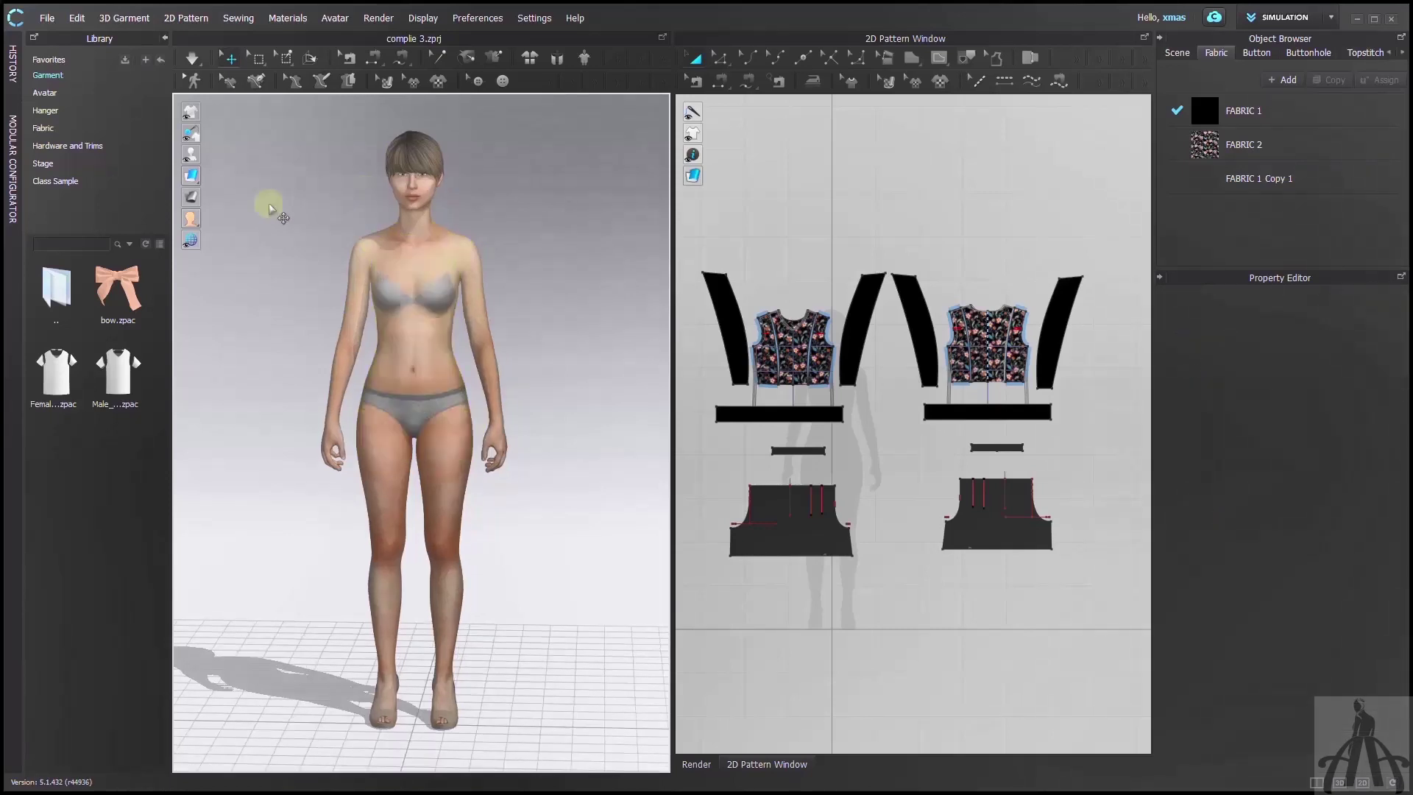
Show the avatar's X-ray joints and select the centre hip joint.
{"action": "mouse_move", "coordinate": [193, 156]}
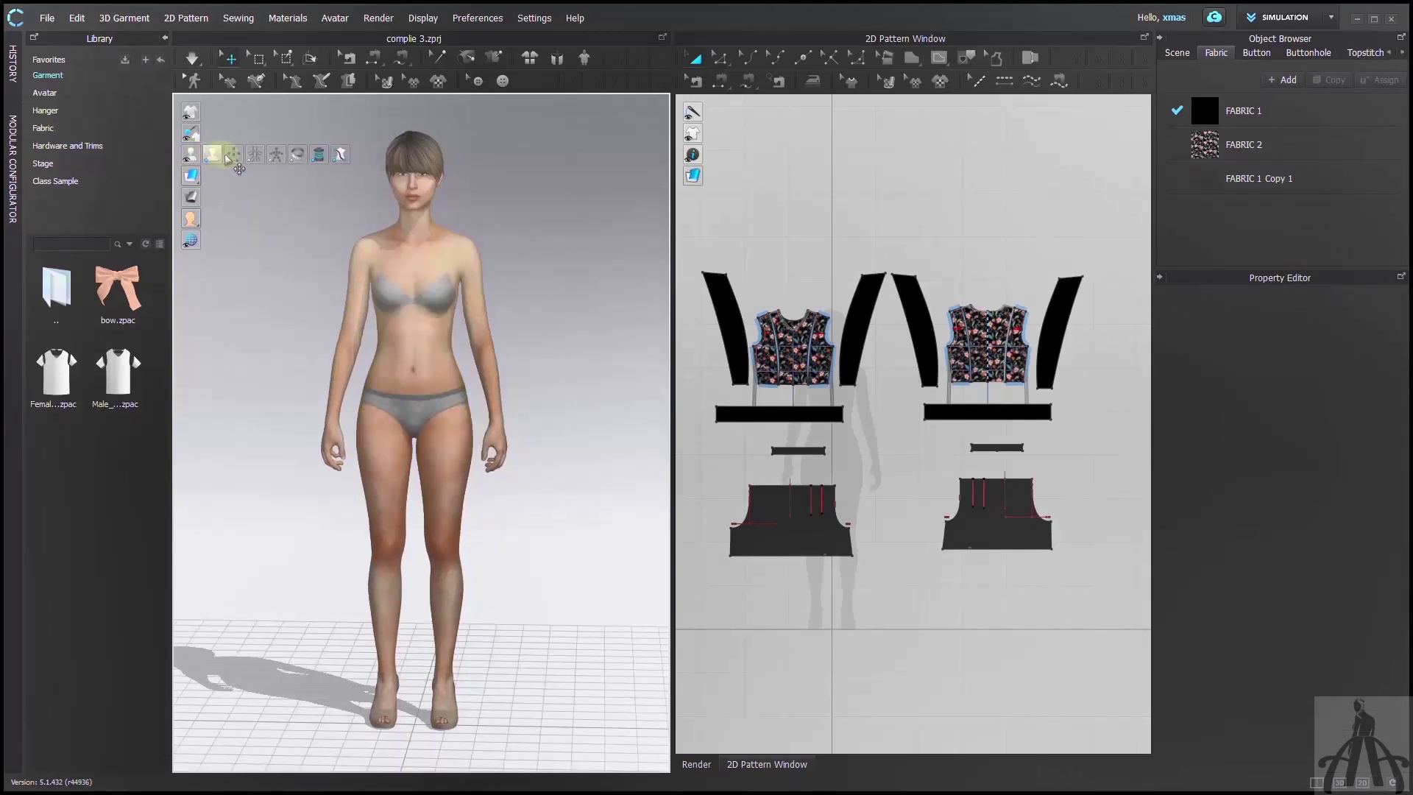
{"action": "left_click", "coordinate": [276, 158]}
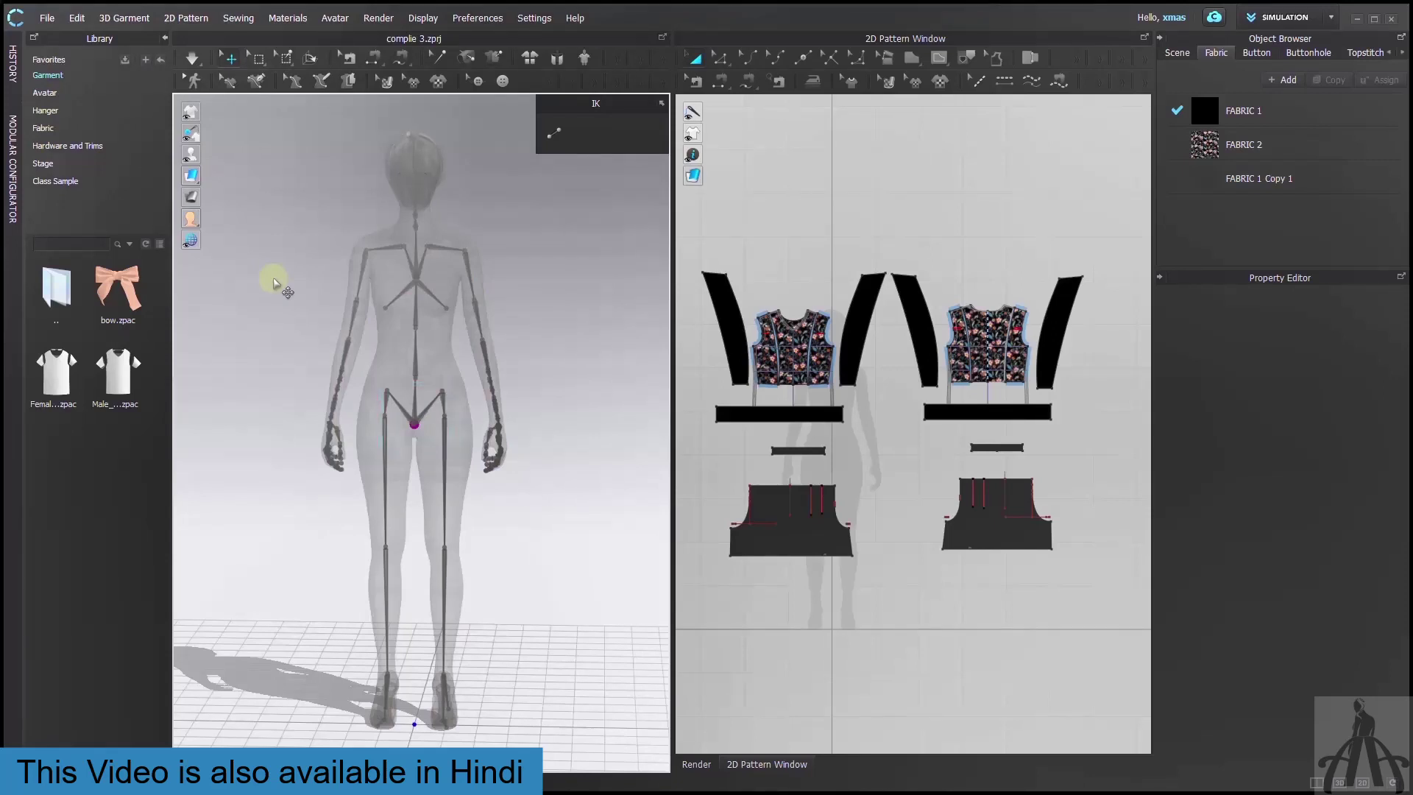
{"action": "left_click", "coordinate": [415, 427]}
Rotate the whole avatar about its centre hip joint in several directions using the gizmo rings.
{"action": "right_click_drag", "start_coordinate": [505, 552], "coordinate": [383, 397]}
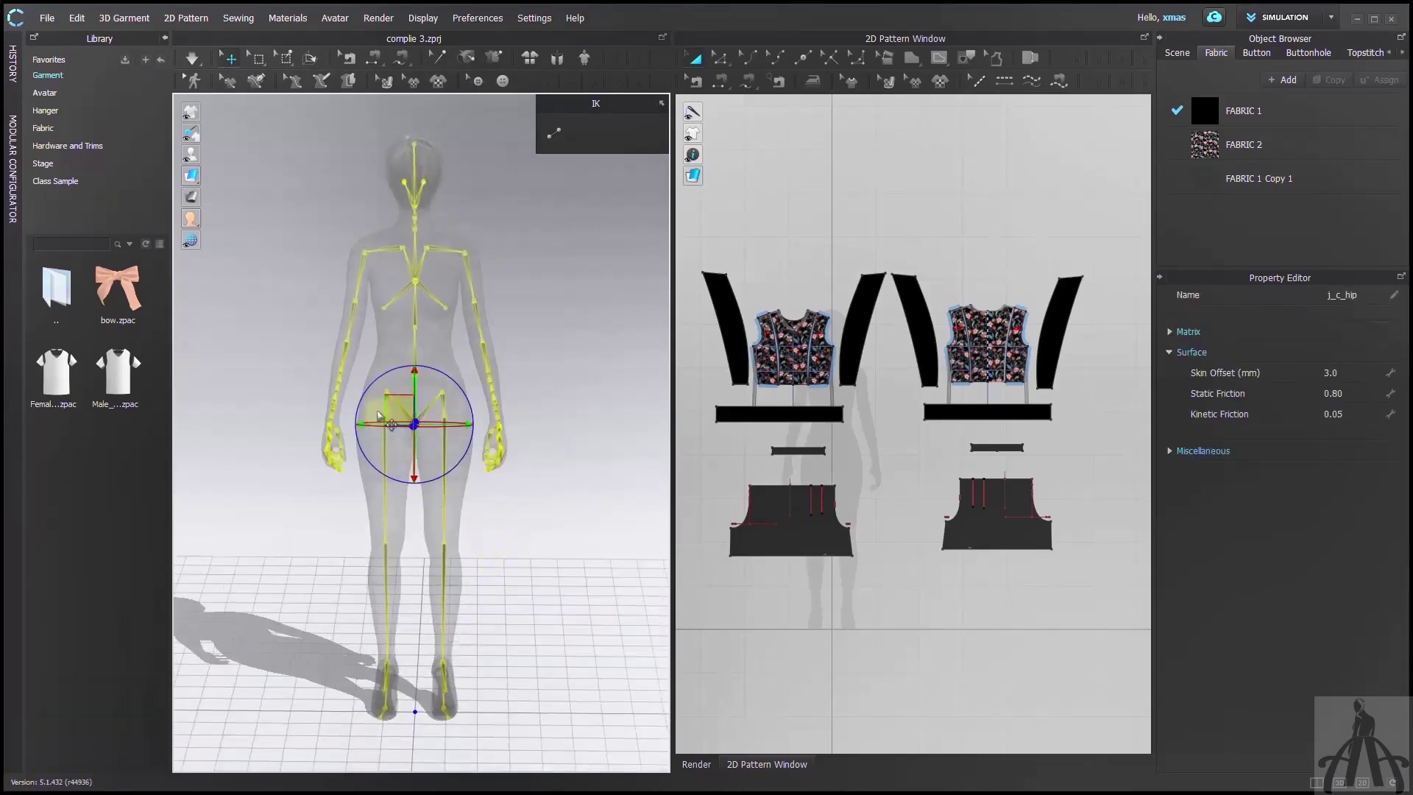
{"action": "left_click_drag", "start_coordinate": [374, 382], "coordinate": [541, 455]}
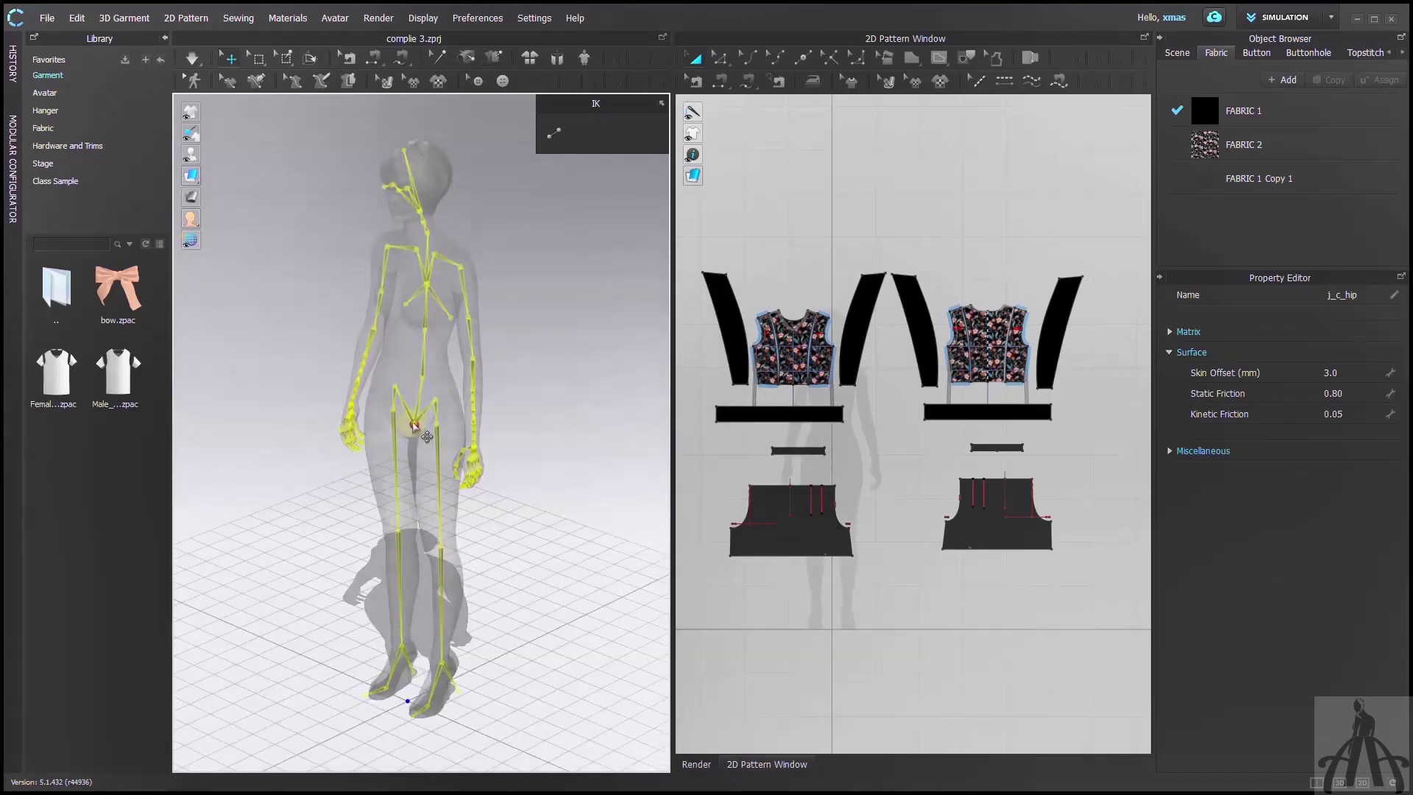
{"action": "left_click", "coordinate": [414, 427]}
{"action": "left_click_drag", "start_coordinate": [417, 440], "coordinate": [564, 471]}
{"action": "left_click_drag", "start_coordinate": [435, 384], "coordinate": [533, 453]}
{"action": "right_click_drag", "start_coordinate": [533, 453], "coordinate": [462, 392]}
{"action": "left_click_drag", "start_coordinate": [462, 393], "coordinate": [473, 441]}
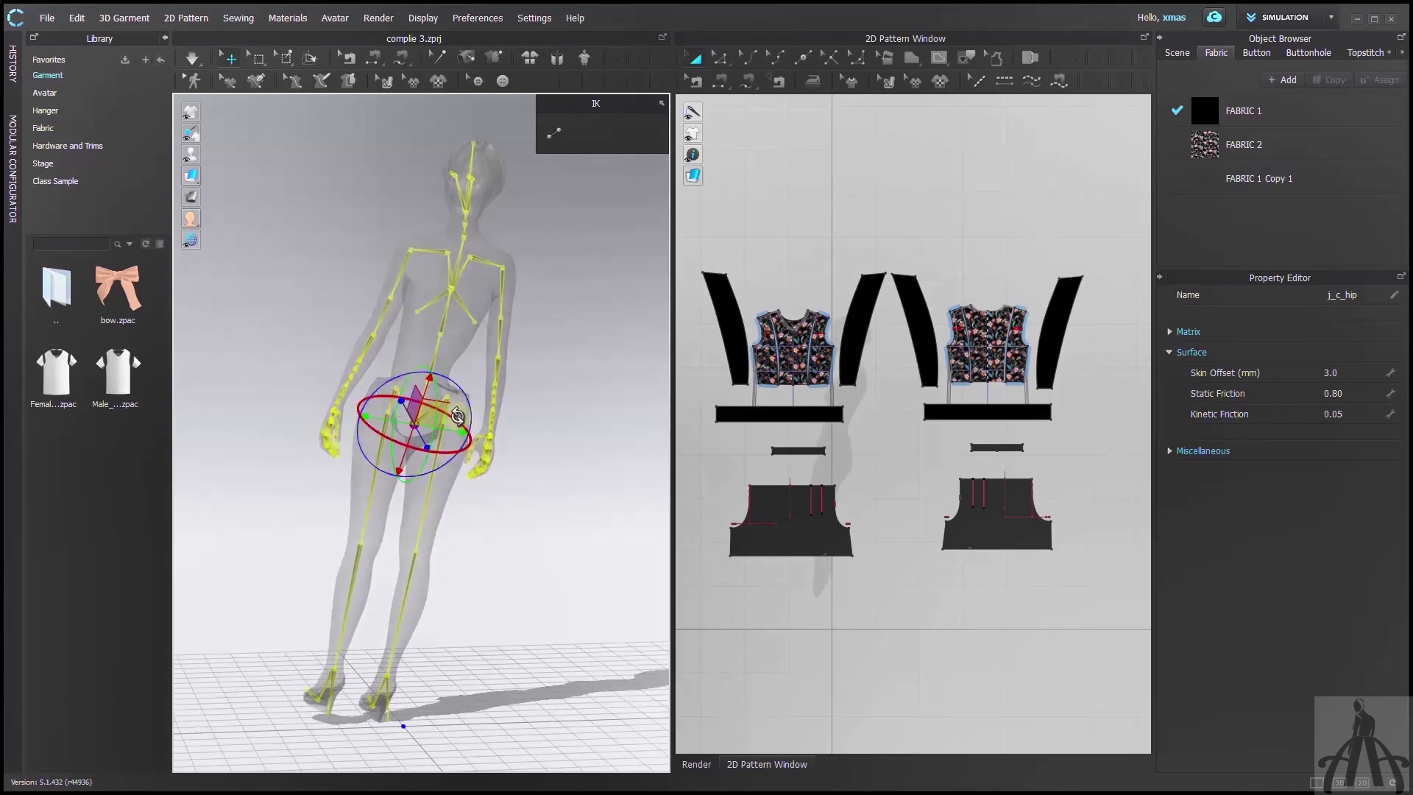
{"action": "left_click_drag", "start_coordinate": [513, 315], "coordinate": [478, 303]}
Undo the hip joint rotations and hide the avatar's X-ray joints.
{"action": "key", "text": "ctrl+z"}
{"action": "key", "text": "ctrl+z"}
{"action": "key", "text": "ctrl+z"}
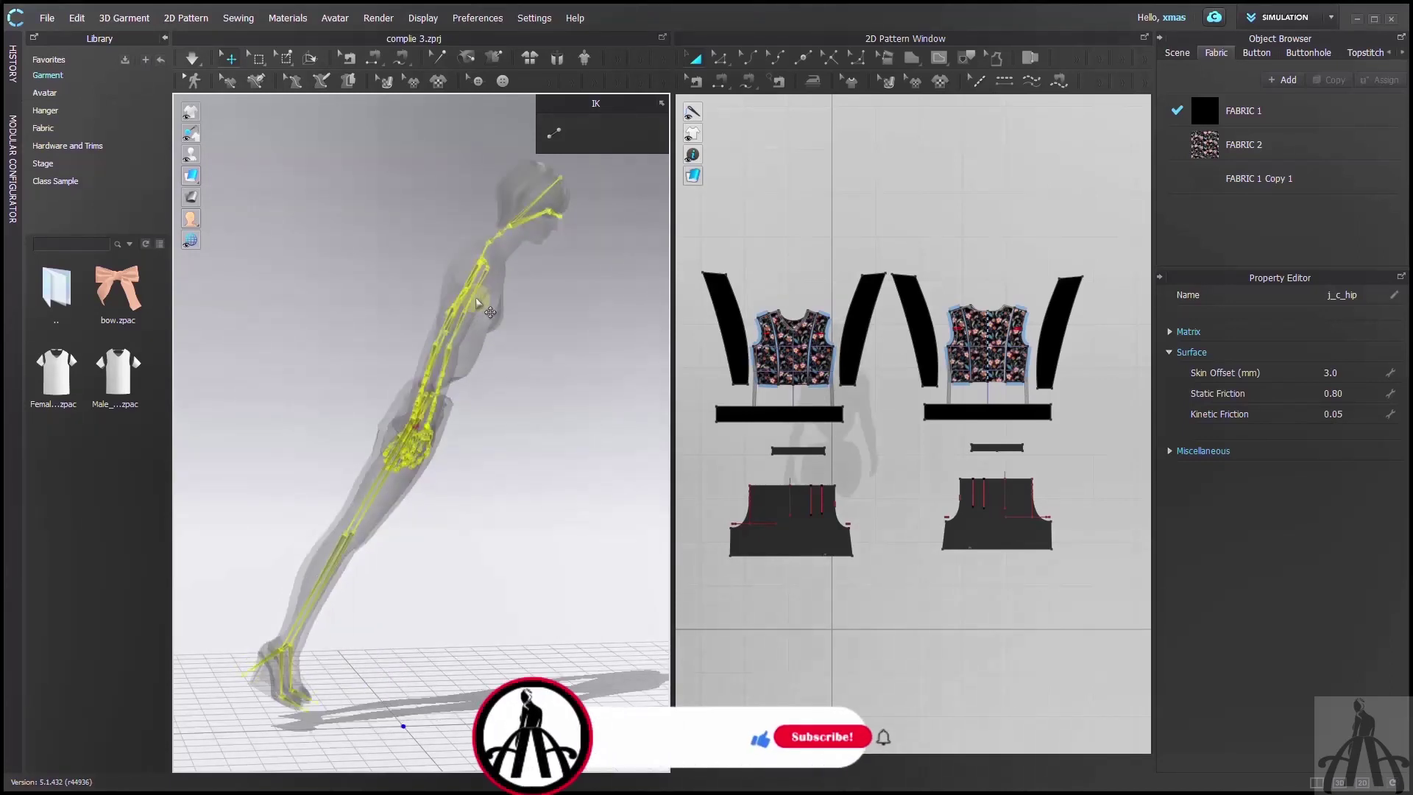
{"action": "left_click", "coordinate": [476, 301]}
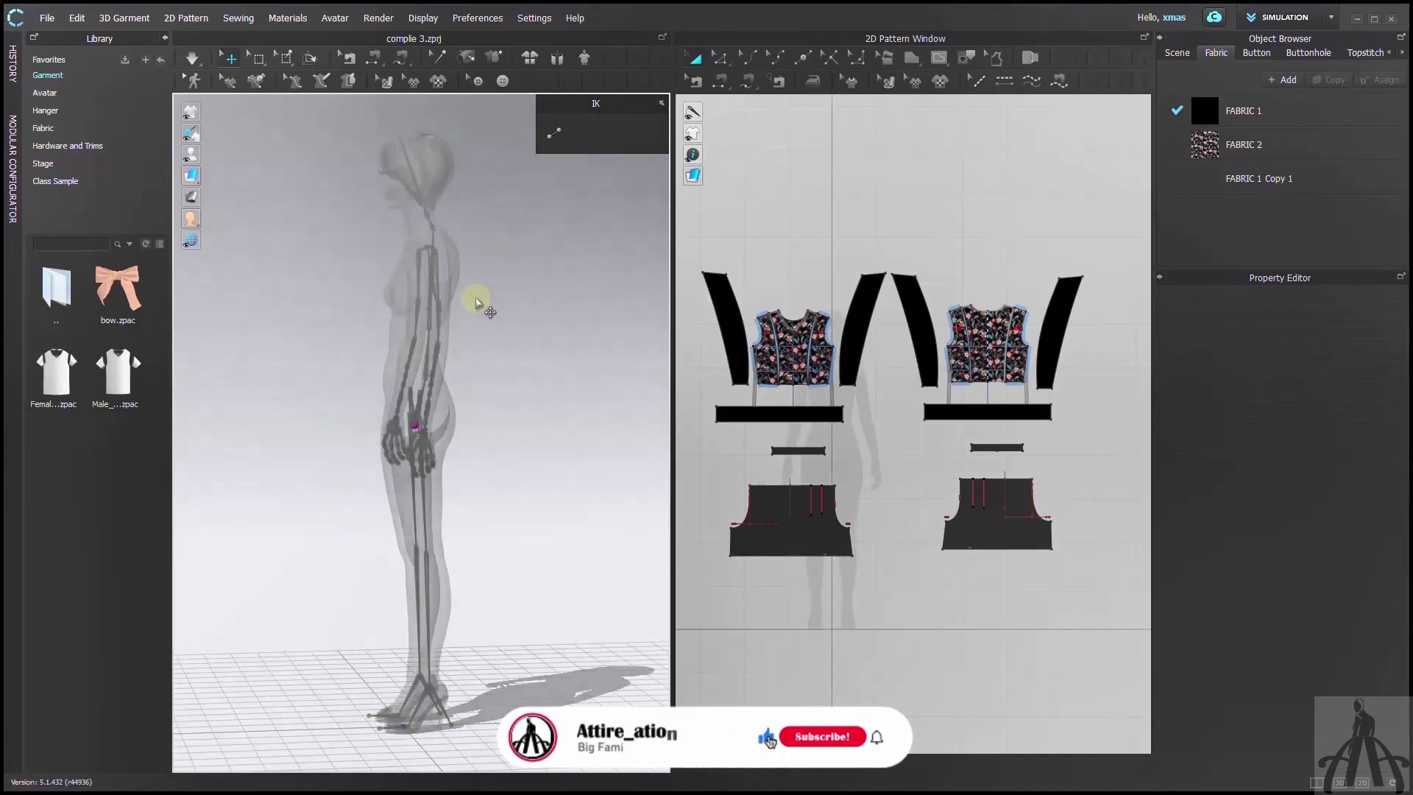
{"action": "key", "text": "shift+x"}
{"action": "key", "text": "2"}
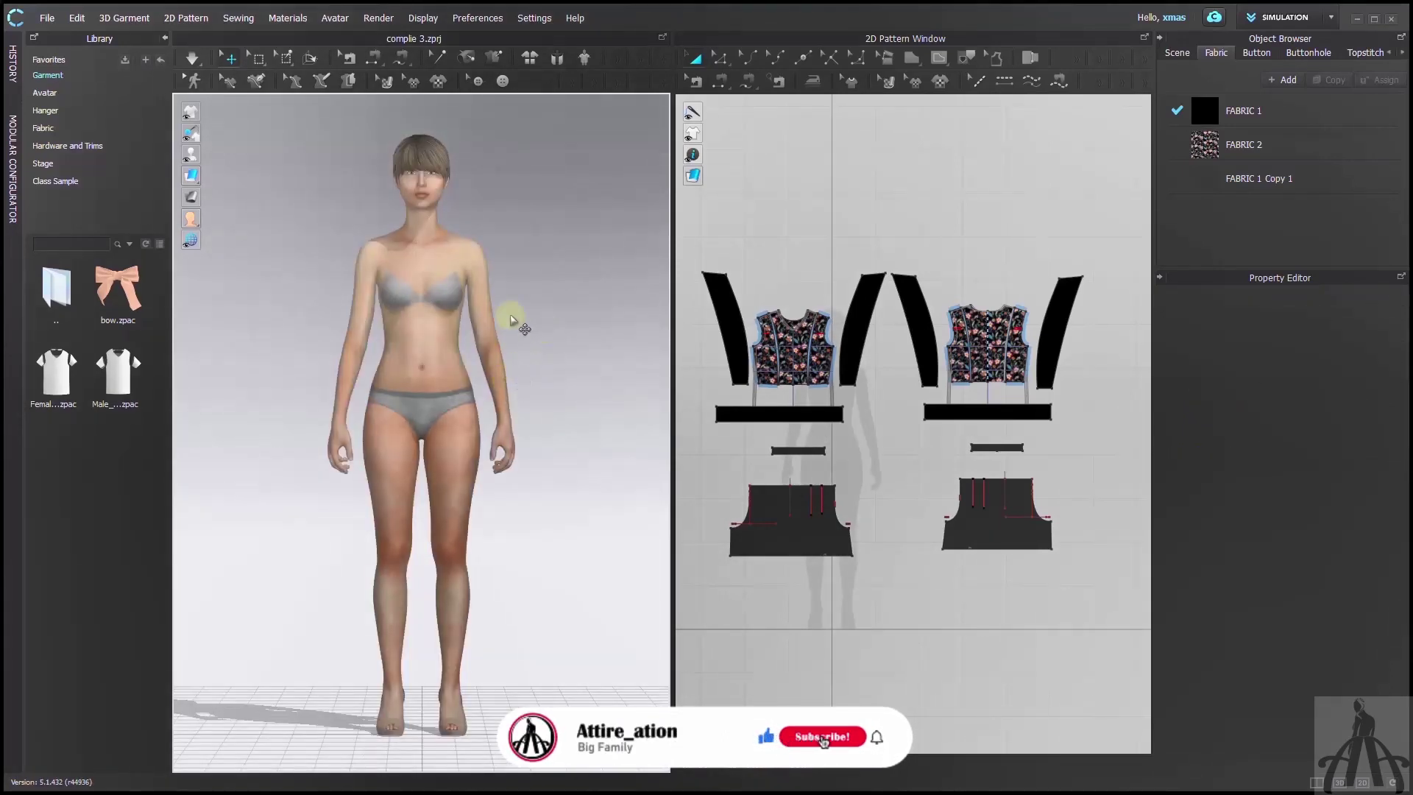
{"action": "right_click_drag", "start_coordinate": [550, 393], "coordinate": [626, 418]}
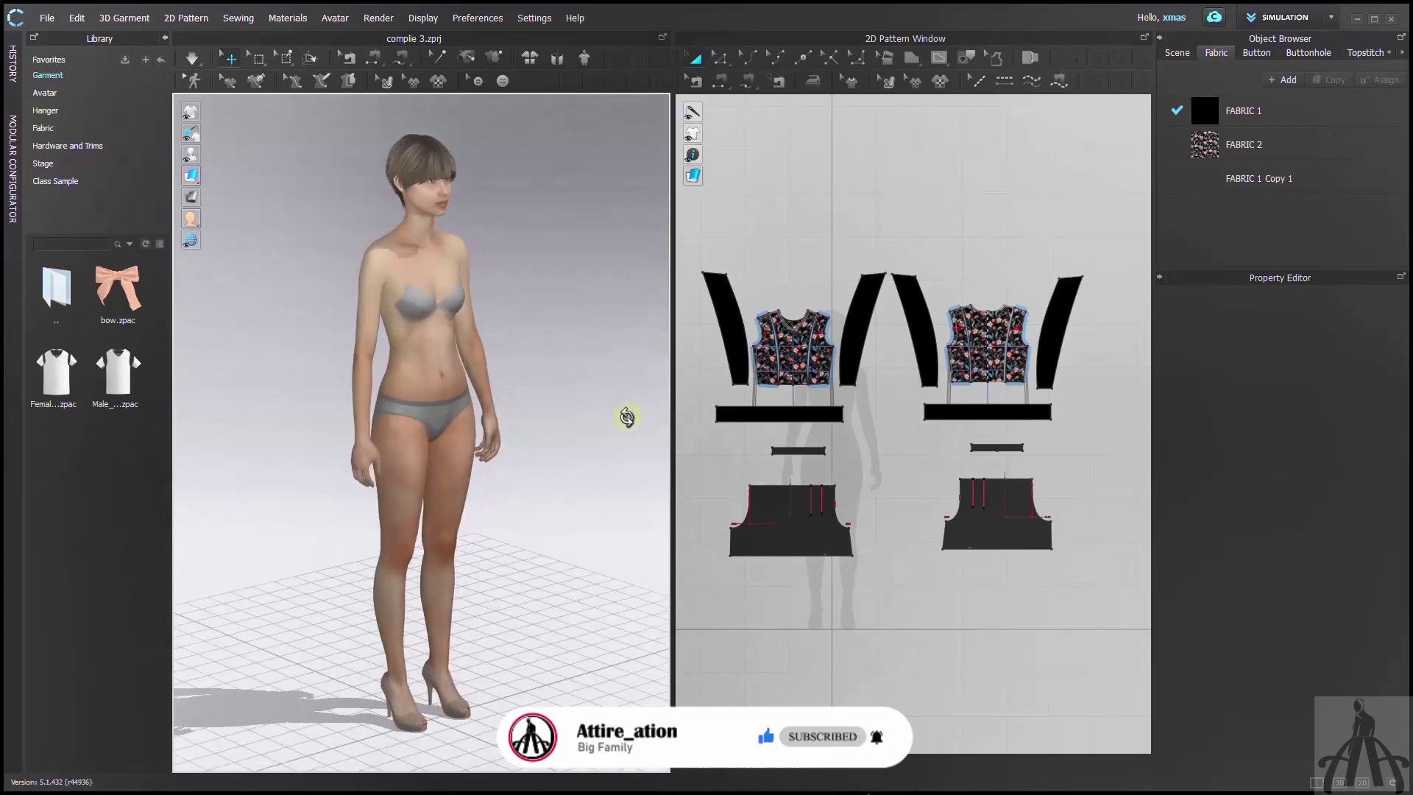